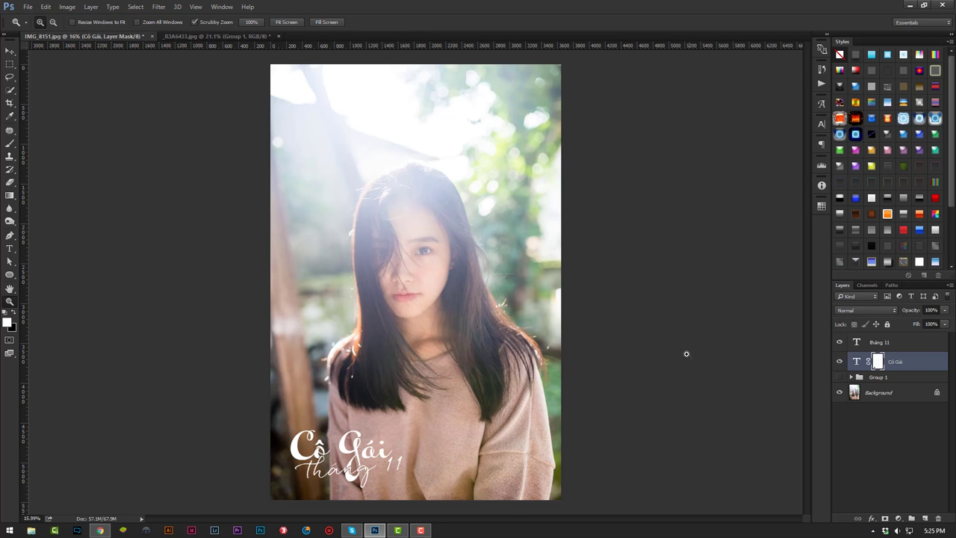
Step: Hide the 'Cô Gái' and 'tháng 11' title text layers
{"action": "left_click_drag", "start_coordinate": [839, 343], "coordinate": [839, 363]}
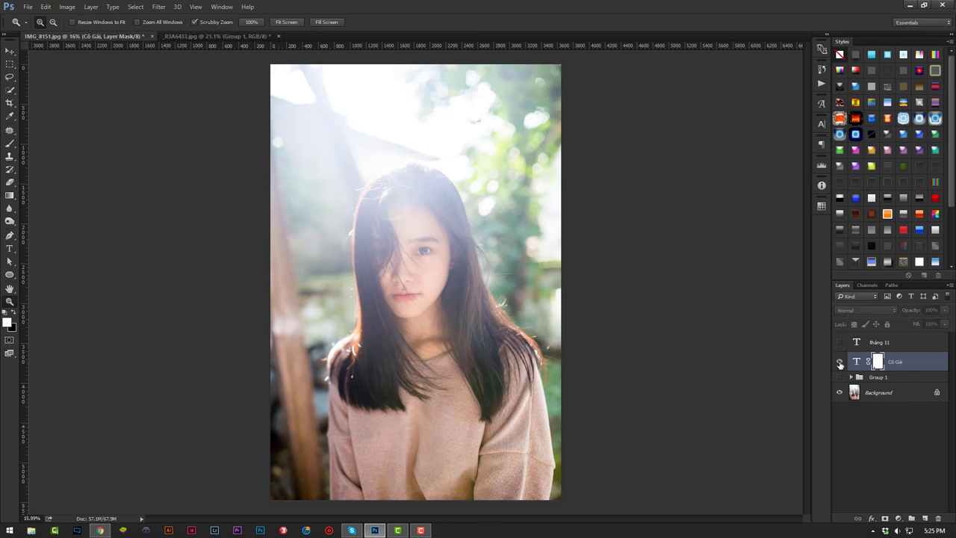
Step: Show the 'Cô Gái' and 'tháng 11' layers again and select both together
{"action": "left_click", "coordinate": [839, 364]}
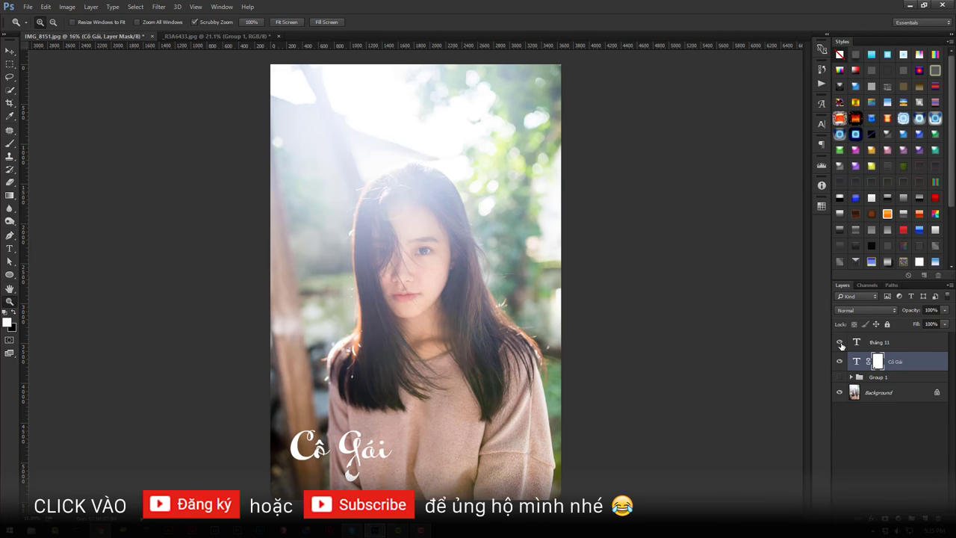
{"action": "left_click", "coordinate": [840, 342]}
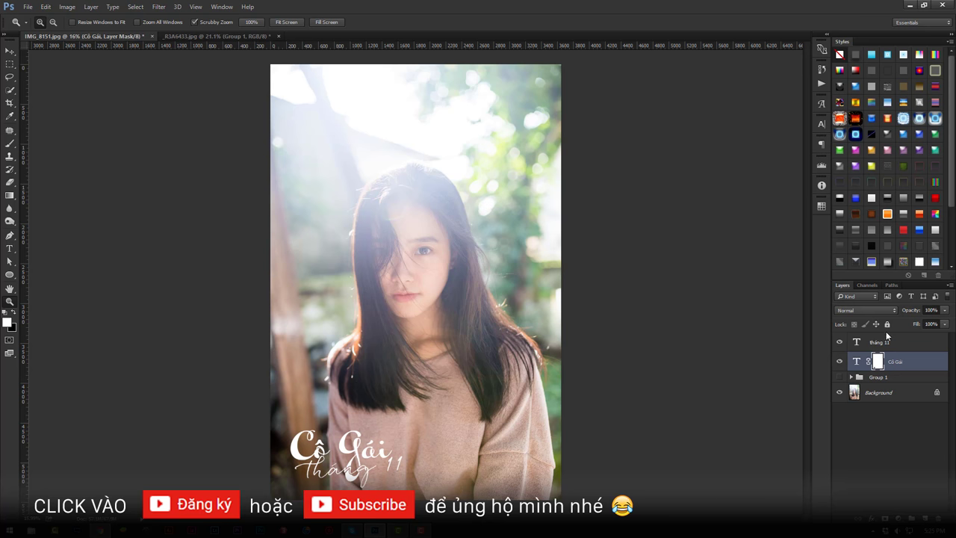
{"action": "left_click", "coordinate": [839, 361]}
{"action": "left_click", "coordinate": [913, 343], "text": "shift"}
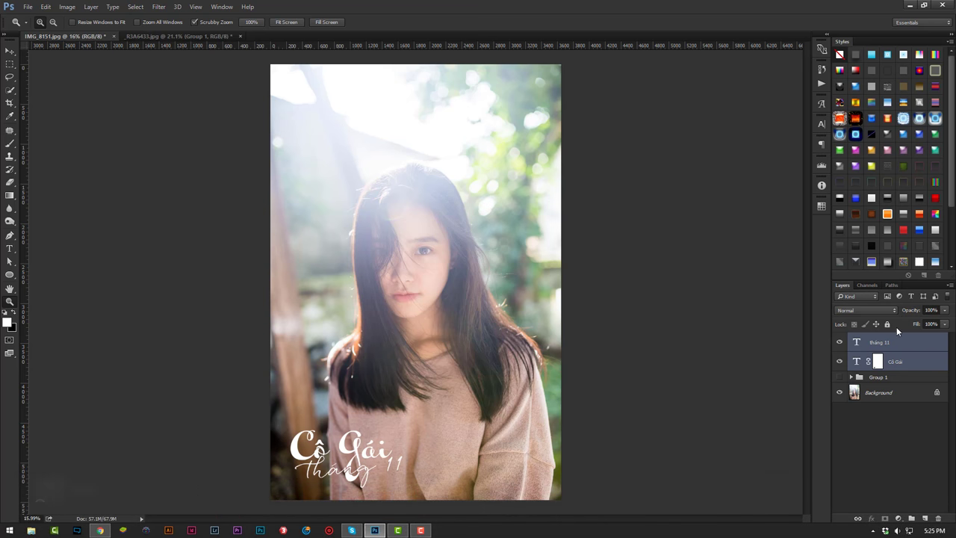
Step: Group the two title layers, duplicate the group with Ctrl+J, and hide the copy
{"action": "left_click", "coordinate": [914, 519]}
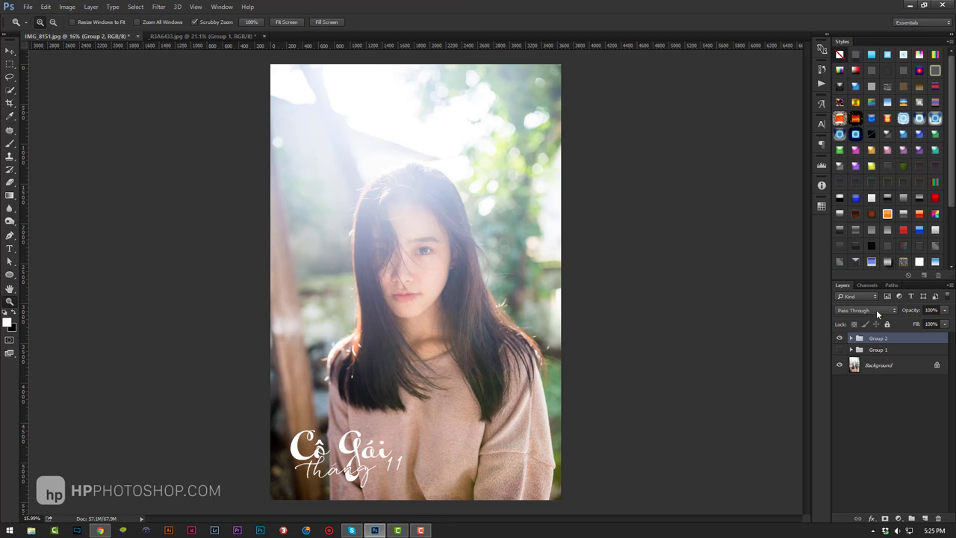
{"action": "key", "text": "ctrl+j"}
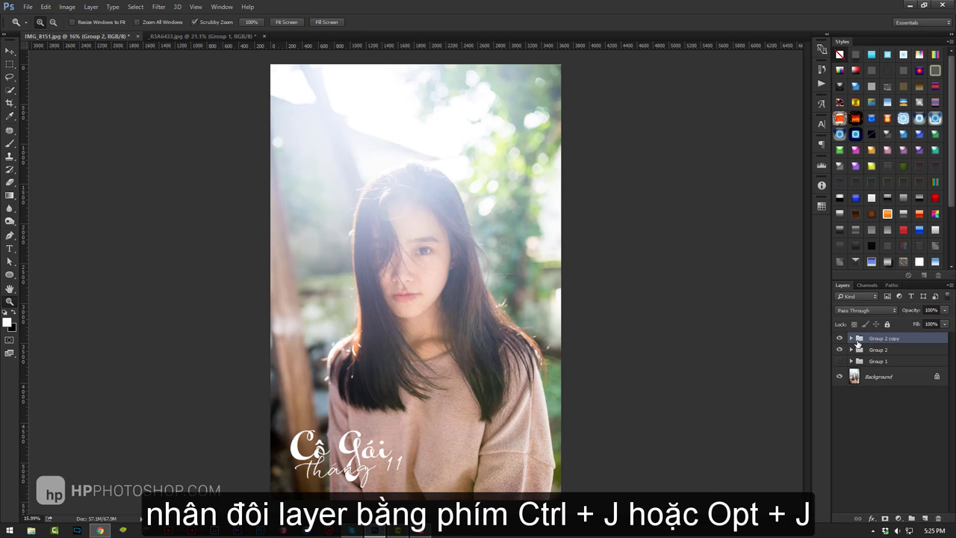
{"action": "left_click", "coordinate": [839, 339]}
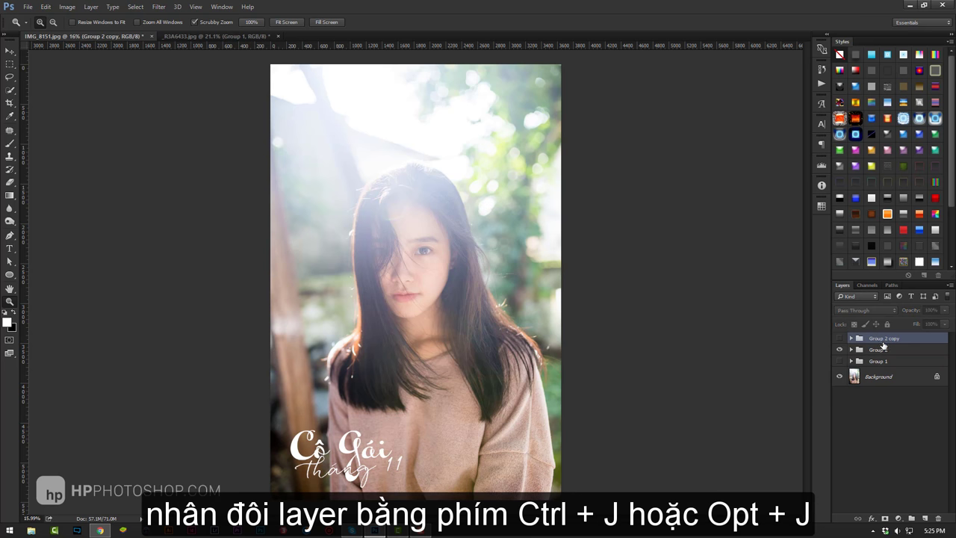
Step: Delete Group 1 and hide Group 2
{"action": "left_click", "coordinate": [885, 350]}
{"action": "left_click", "coordinate": [889, 362]}
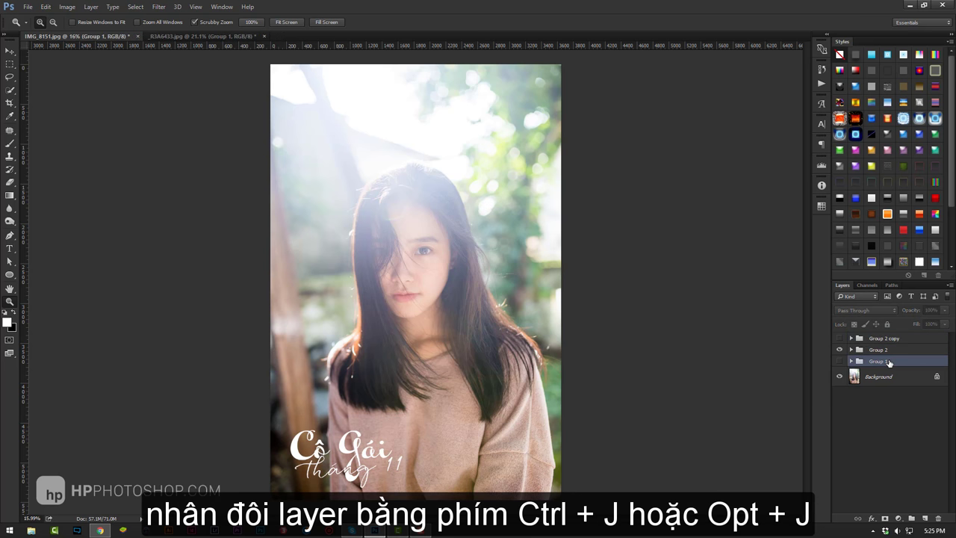
{"action": "key", "text": "Delete"}
{"action": "left_click", "coordinate": [918, 351]}
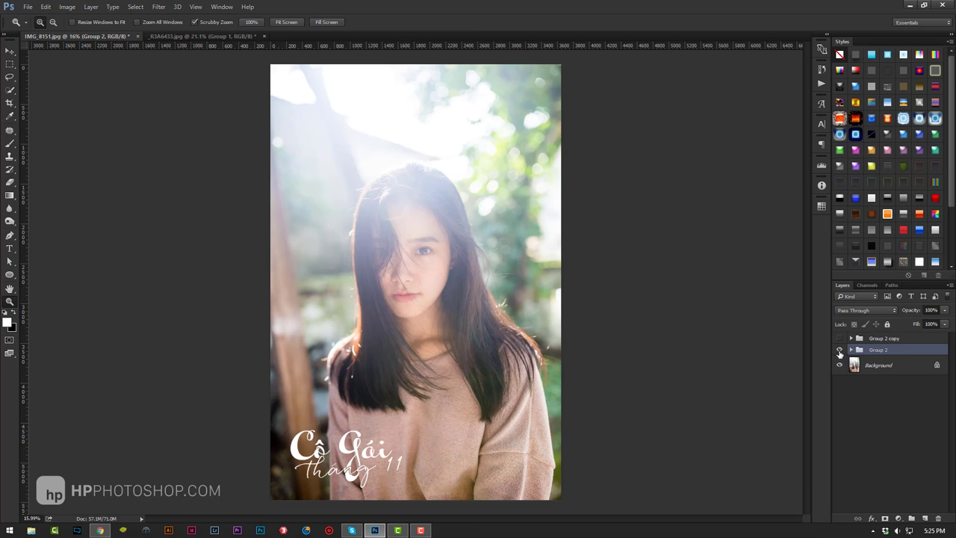
{"action": "left_click", "coordinate": [839, 350]}
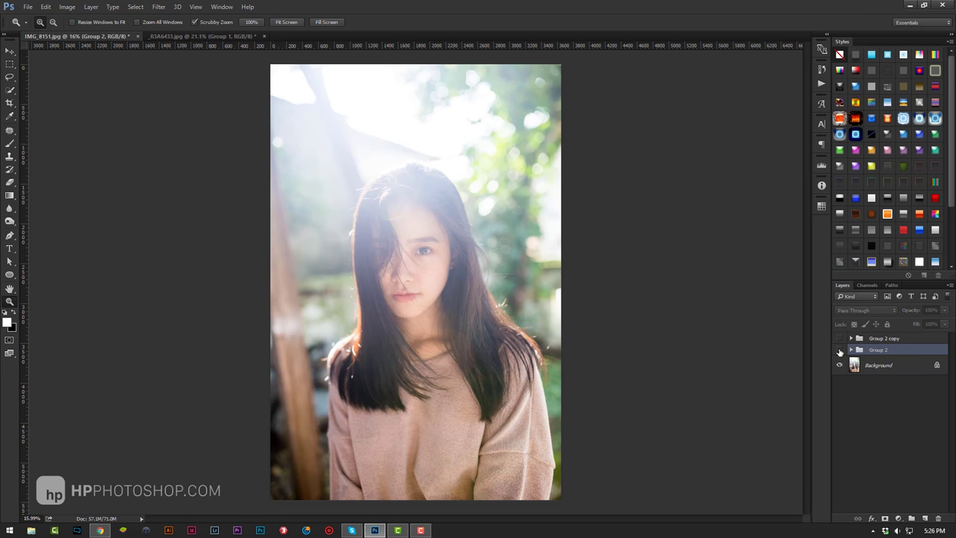
Step: Show Group 2 and set its blend mode to Overlay
{"action": "left_click", "coordinate": [840, 351]}
{"action": "left_click", "coordinate": [865, 310]}
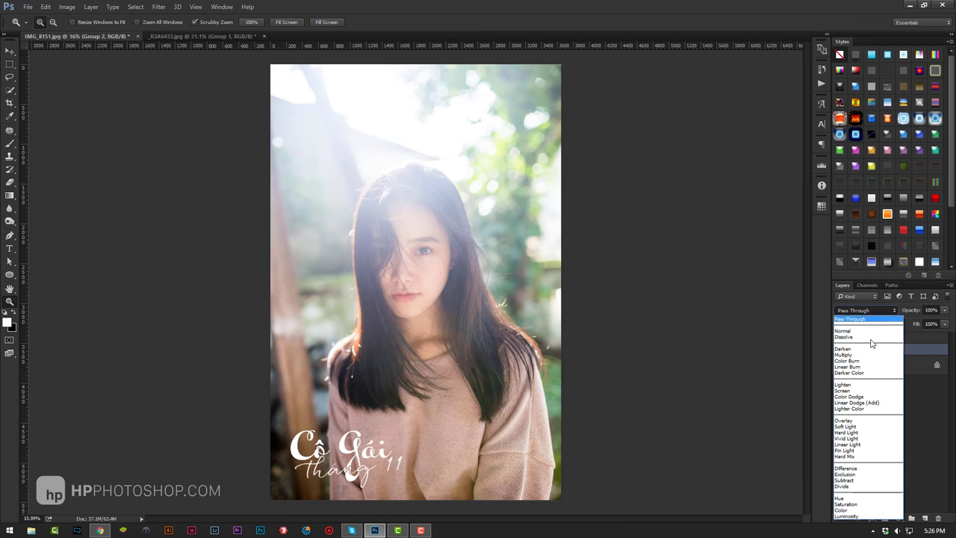
{"action": "left_click", "coordinate": [867, 422]}
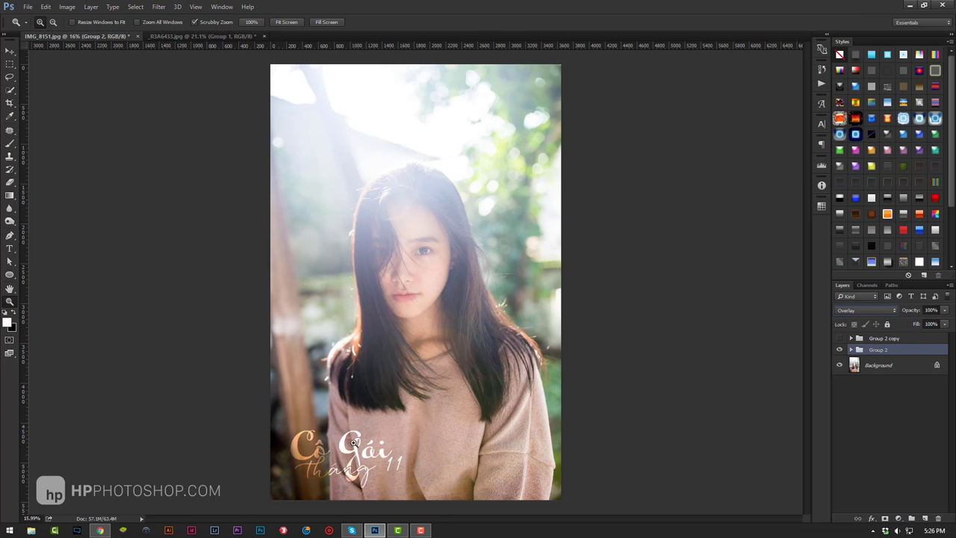
Step: Show Group 2 copy at Normal blending and 86% opacity, and add a layer mask
{"action": "left_click", "coordinate": [840, 339]}
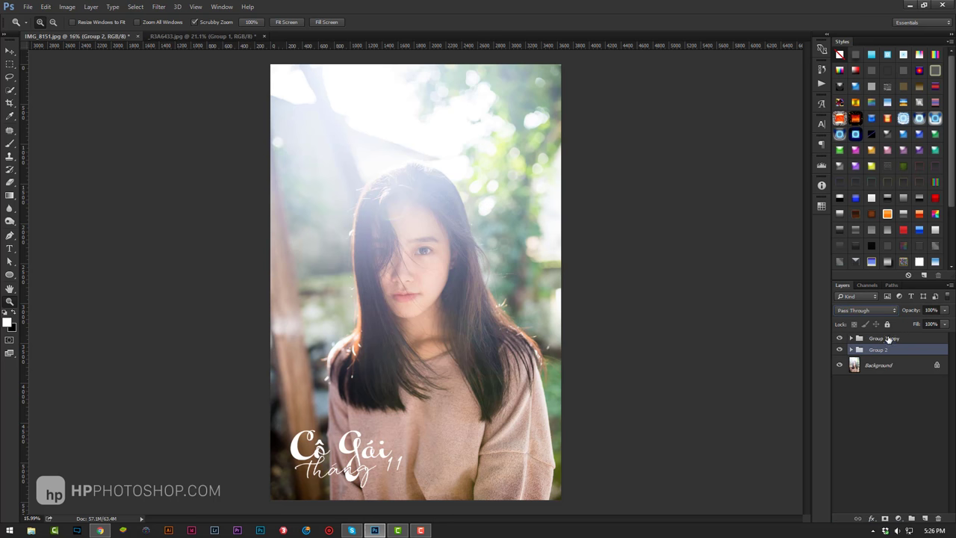
{"action": "left_click", "coordinate": [888, 339]}
{"action": "left_click", "coordinate": [871, 310]}
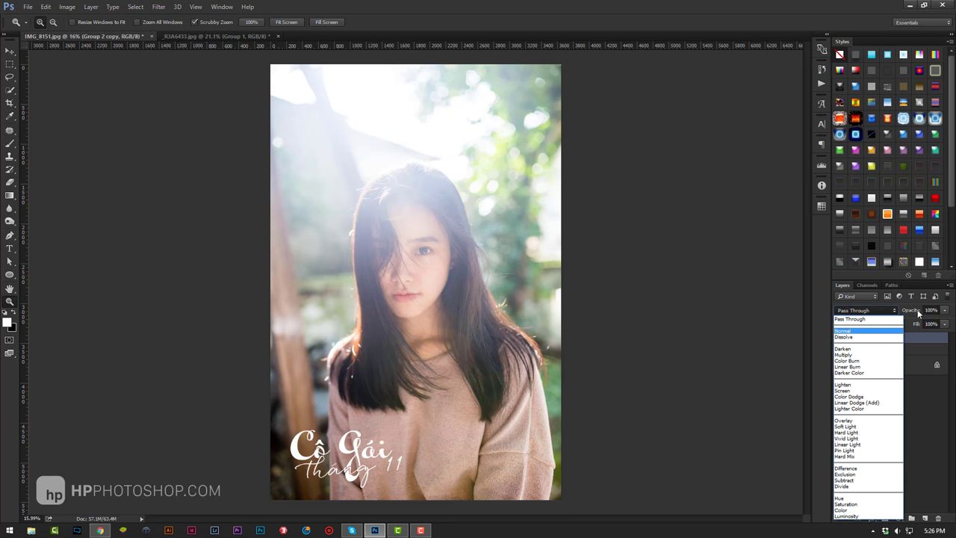
{"action": "left_click", "coordinate": [919, 314]}
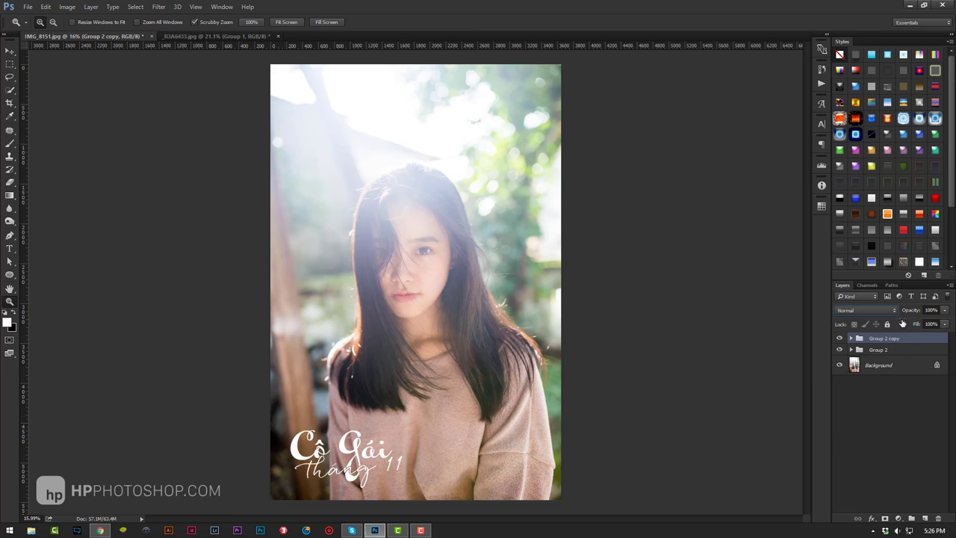
{"action": "left_click_drag", "start_coordinate": [912, 312], "coordinate": [900, 313]}
{"action": "left_click", "coordinate": [919, 312]}
{"action": "type", "text": "86"}
{"action": "key", "text": "Return"}
{"action": "left_click", "coordinate": [885, 518]}
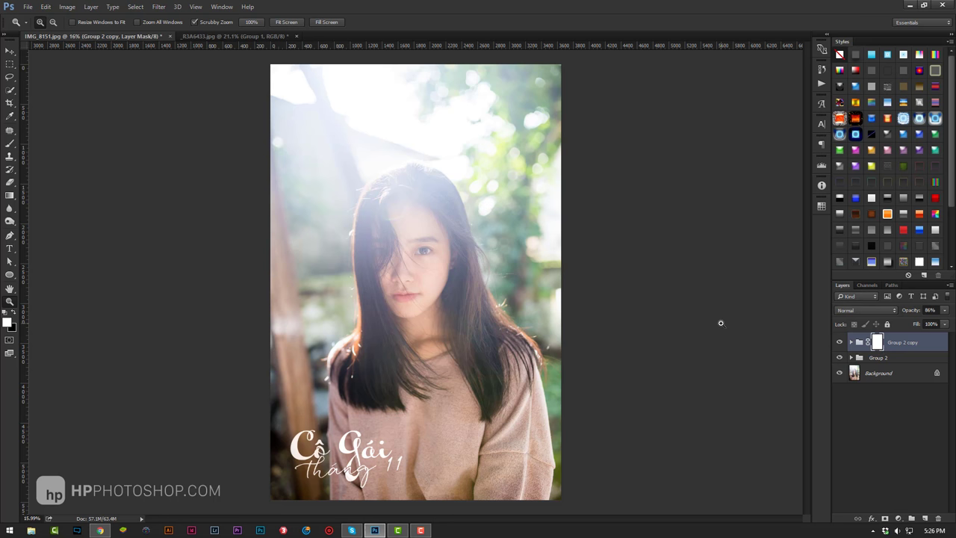
Step: Invert Group 2 copy's mask to black and set the Brush to 100% opacity, soft 1300 px tip
{"action": "key", "text": "ctrl+i"}
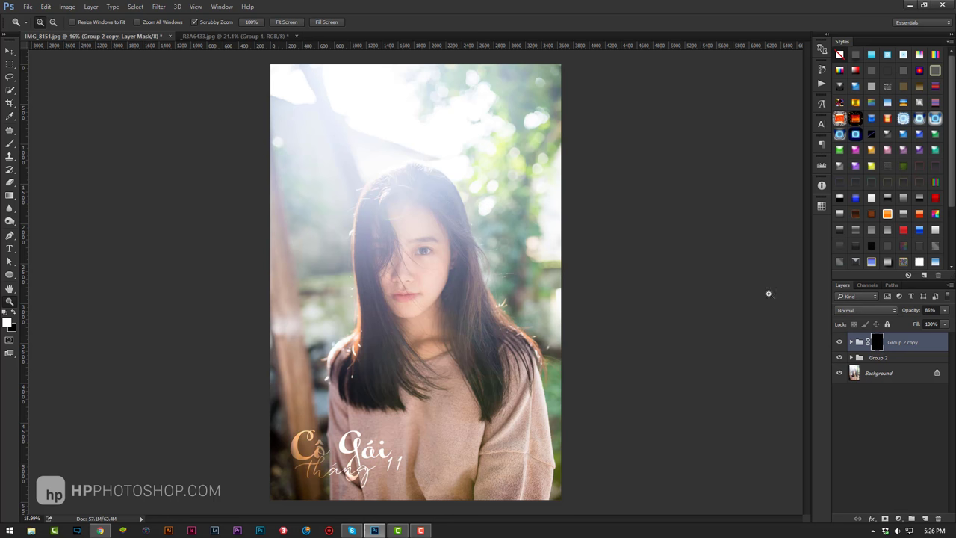
{"action": "left_click", "coordinate": [9, 144]}
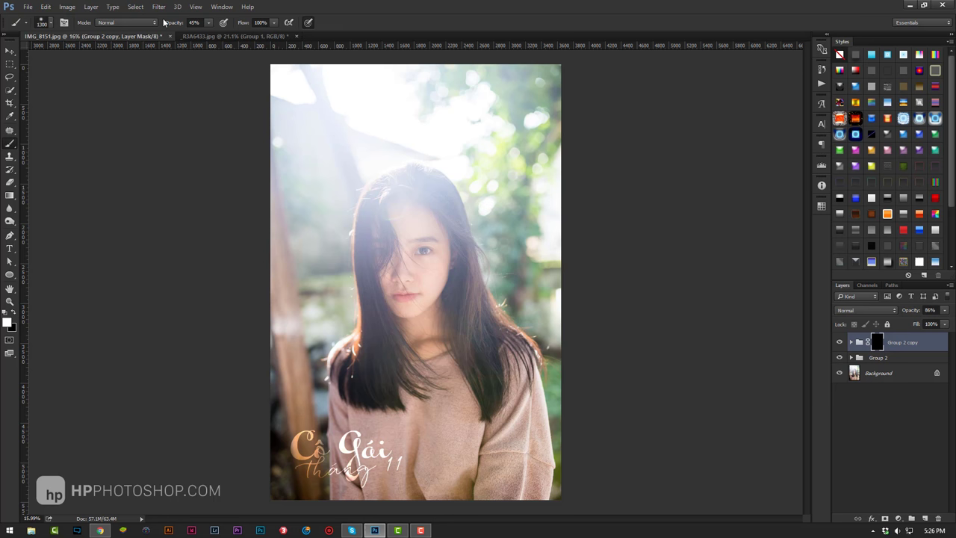
{"action": "left_click", "coordinate": [192, 23]}
{"action": "type", "text": "100"}
{"action": "key", "text": "Return"}
{"action": "left_click", "coordinate": [45, 26]}
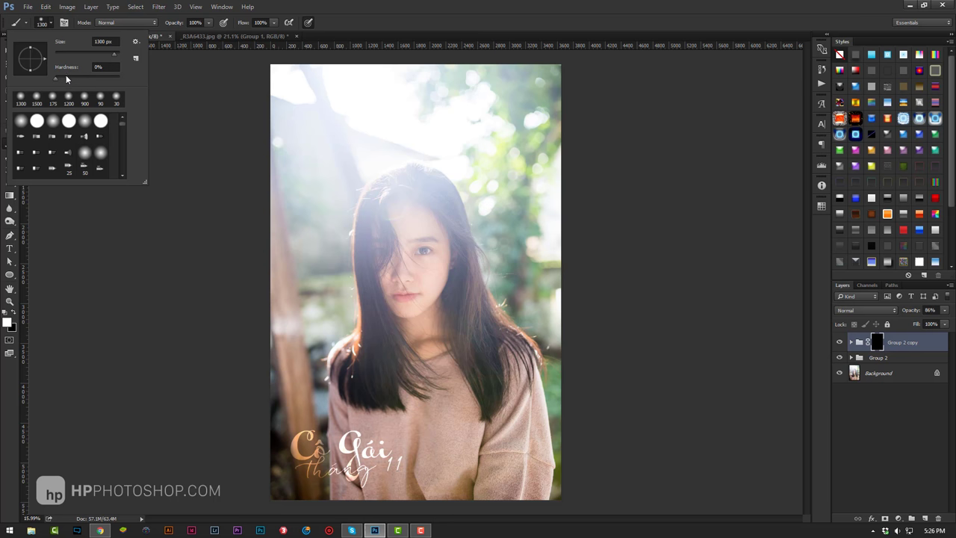
{"action": "left_click", "coordinate": [505, 11]}
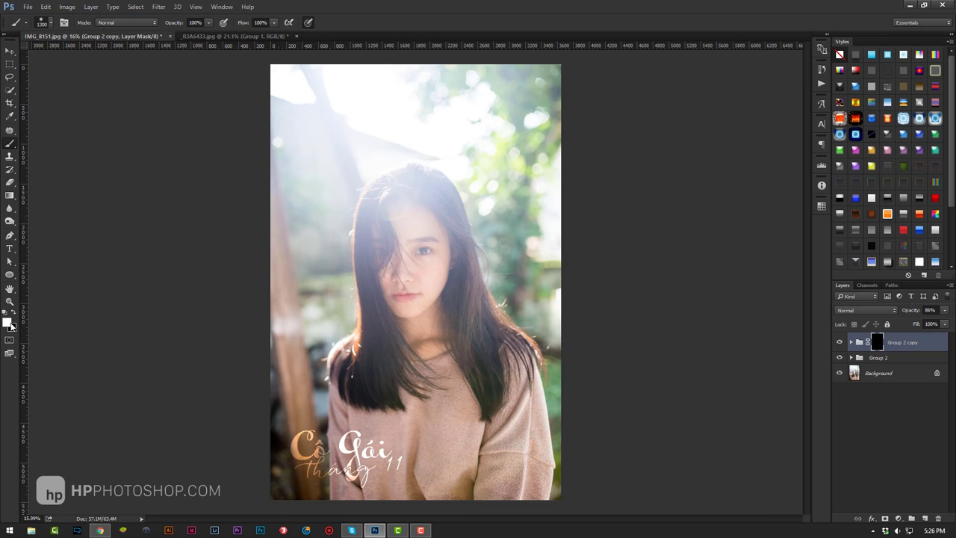
Step: Paint white on the mask over the title's left-hand words, then select Group 2 with its copy
{"action": "left_click", "coordinate": [9, 323]}
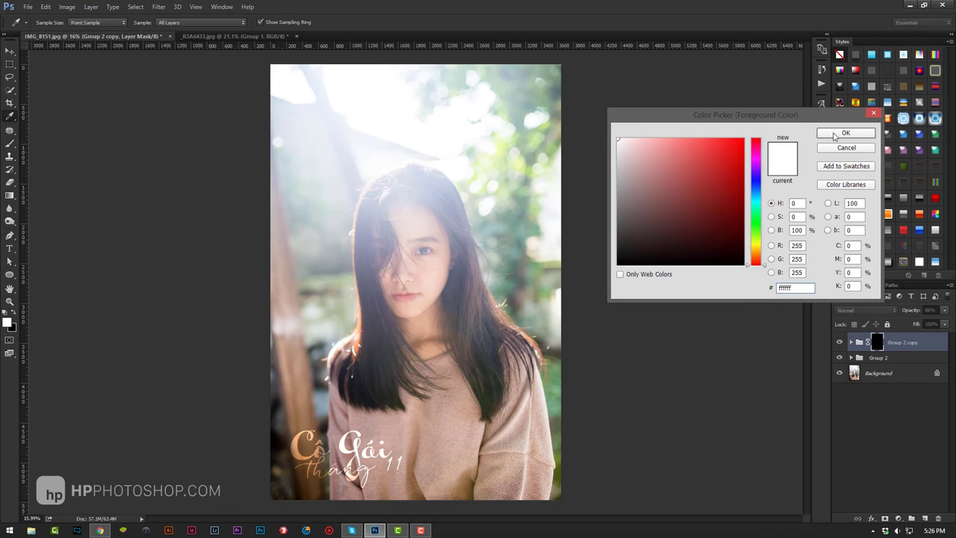
{"action": "left_click", "coordinate": [841, 134]}
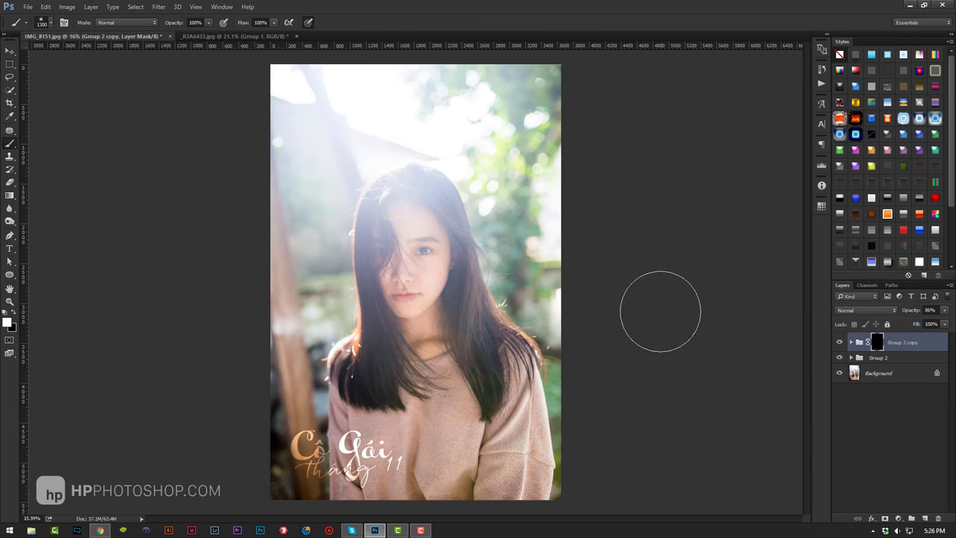
{"action": "left_click_drag", "start_coordinate": [304, 468], "coordinate": [295, 449]}
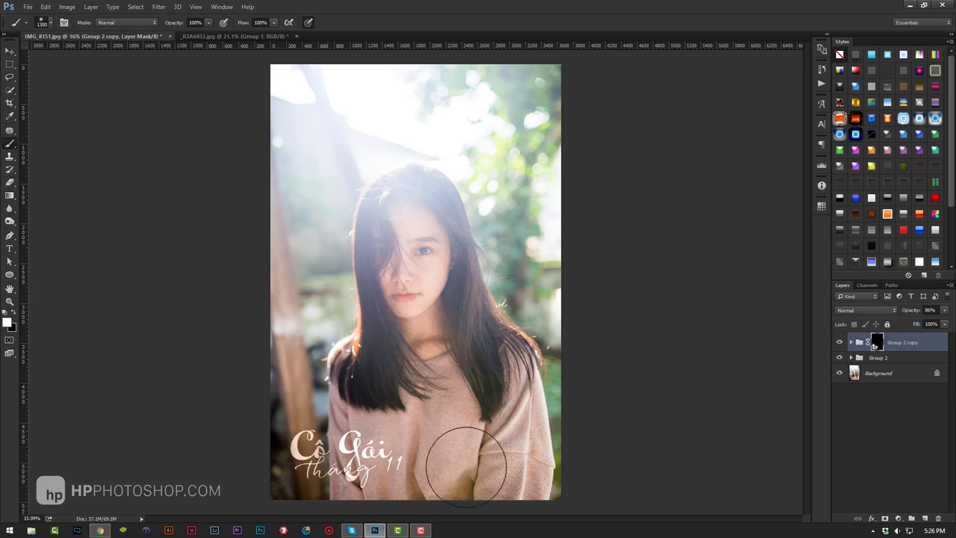
{"action": "left_click", "coordinate": [882, 357], "text": "ctrl"}
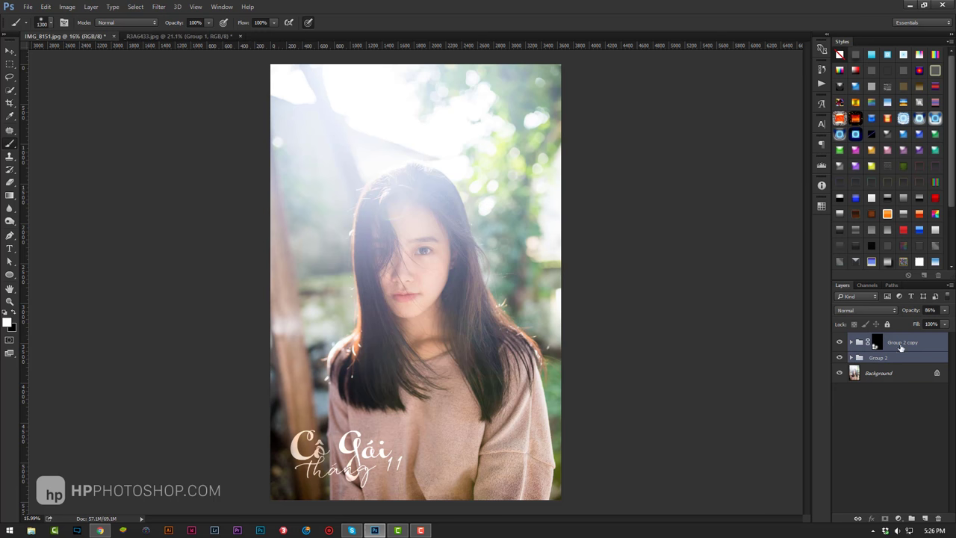
Step: Combine both title groups into Group 3 and drag the title around the portrait
{"action": "key", "text": "ctrl+g"}
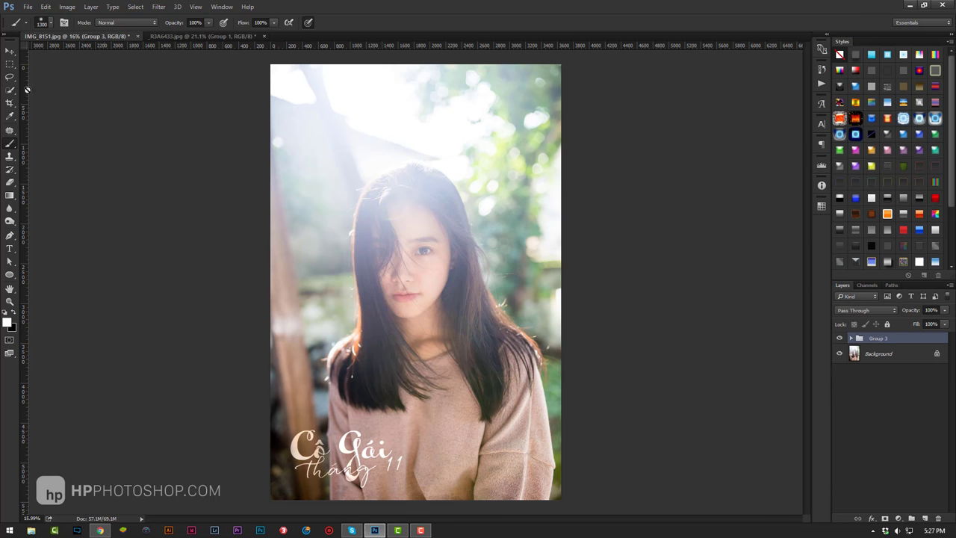
{"action": "left_click", "coordinate": [9, 50]}
{"action": "mouse_move", "coordinate": [351, 444]}
{"action": "left_mouse_down"}
{"action": "mouse_move", "coordinate": [382, 386]}
{"action": "mouse_move", "coordinate": [520, 426]}
{"action": "mouse_move", "coordinate": [340, 477]}
{"action": "left_mouse_up"}
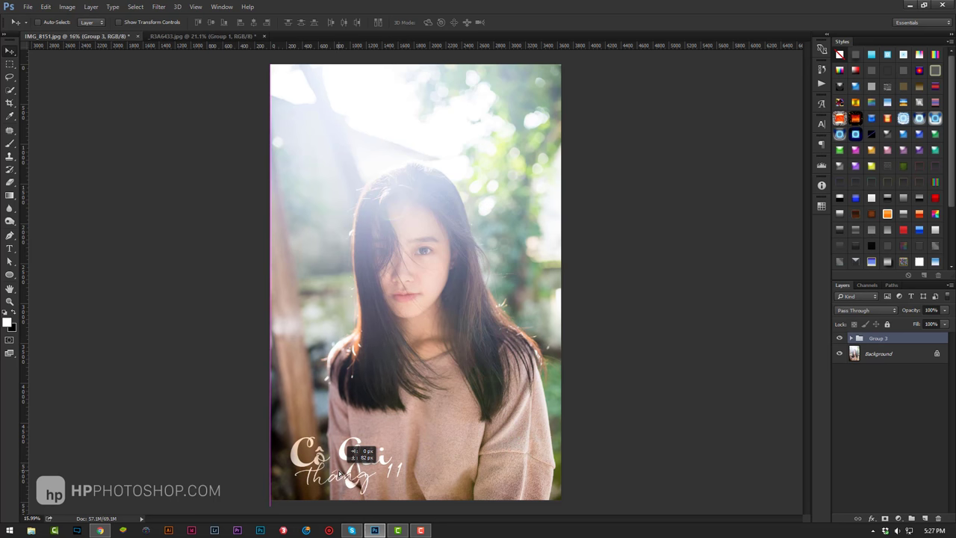
{"action": "mouse_move", "coordinate": [350, 452]}
{"action": "left_mouse_down"}
{"action": "mouse_move", "coordinate": [383, 354]}
{"action": "mouse_move", "coordinate": [265, 322]}
{"action": "left_mouse_up"}
Step: Zoom out to fit the portrait and place the title in its lower-left corner
{"action": "key", "text": "z"}
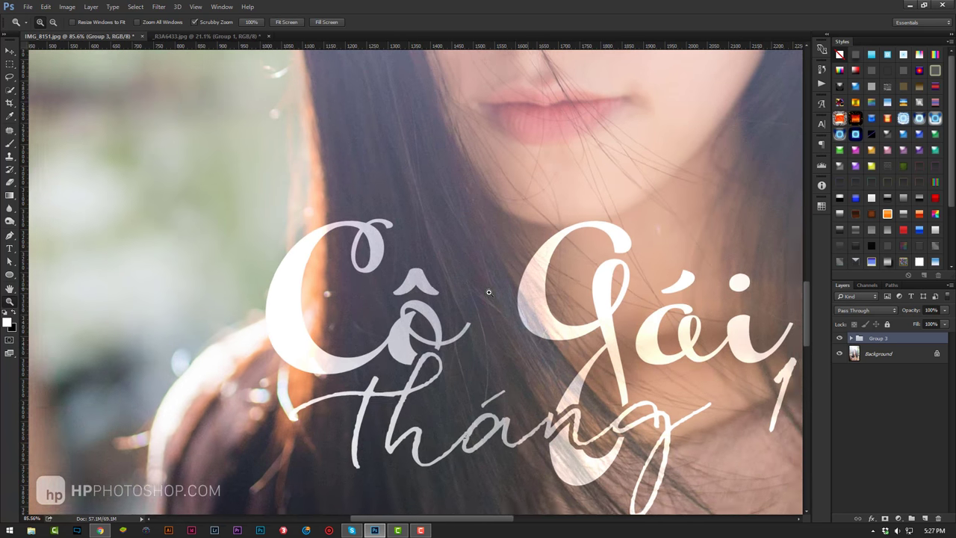
{"action": "left_click_drag", "start_coordinate": [488, 292], "coordinate": [316, 331]}
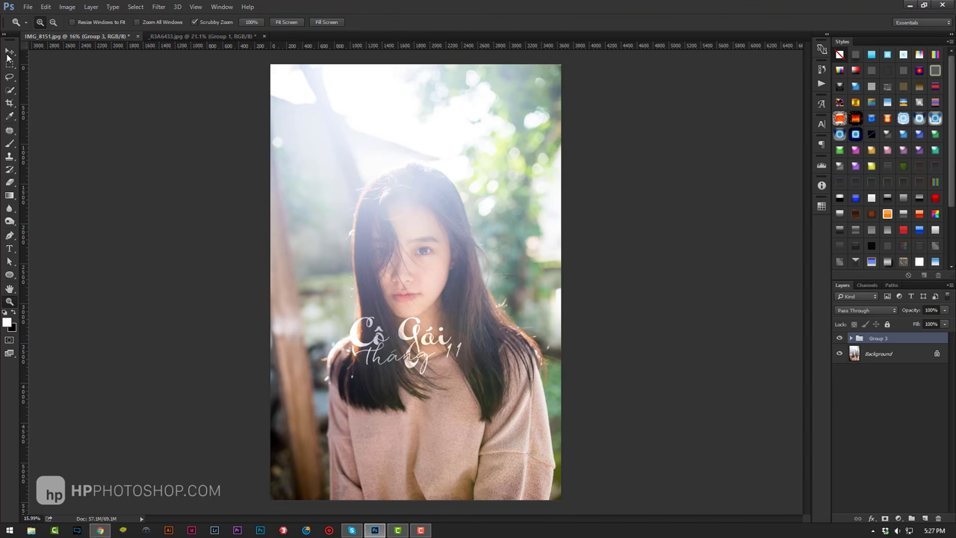
{"action": "left_click", "coordinate": [9, 53]}
{"action": "mouse_move", "coordinate": [371, 376]}
{"action": "left_mouse_down"}
{"action": "mouse_move", "coordinate": [479, 192]}
{"action": "mouse_move", "coordinate": [389, 303]}
{"action": "mouse_move", "coordinate": [326, 446]}
{"action": "left_mouse_up"}
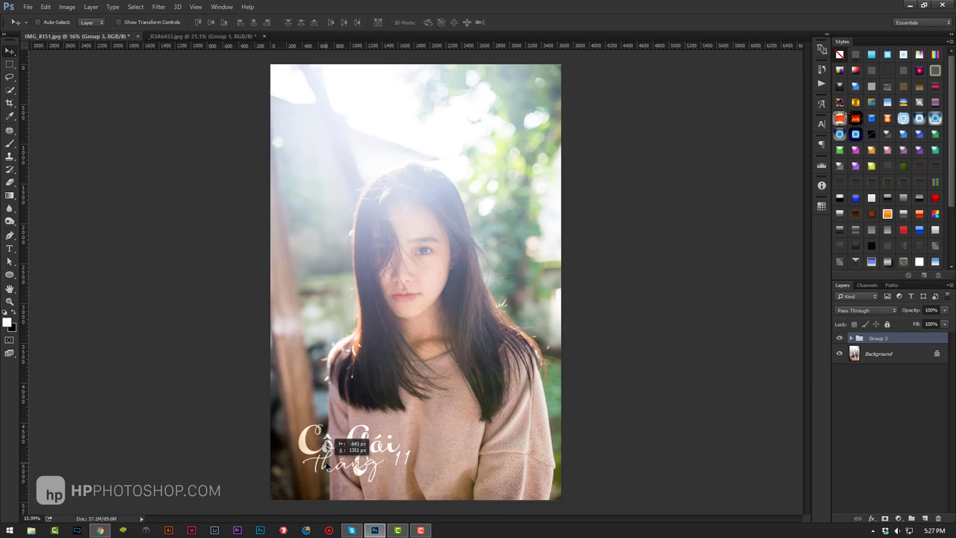
{"action": "left_click_drag", "start_coordinate": [334, 447], "coordinate": [334, 447]}
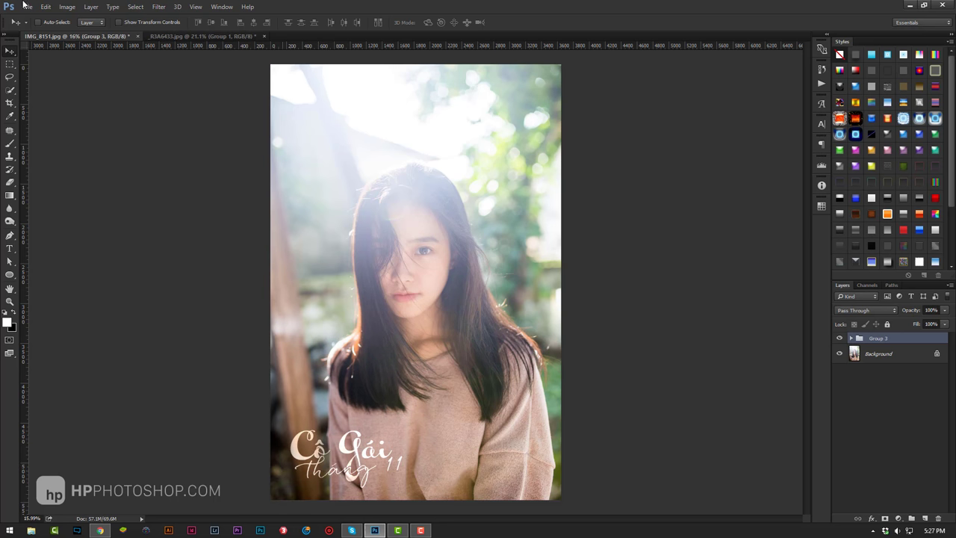
{"action": "left_click", "coordinate": [168, 36]}
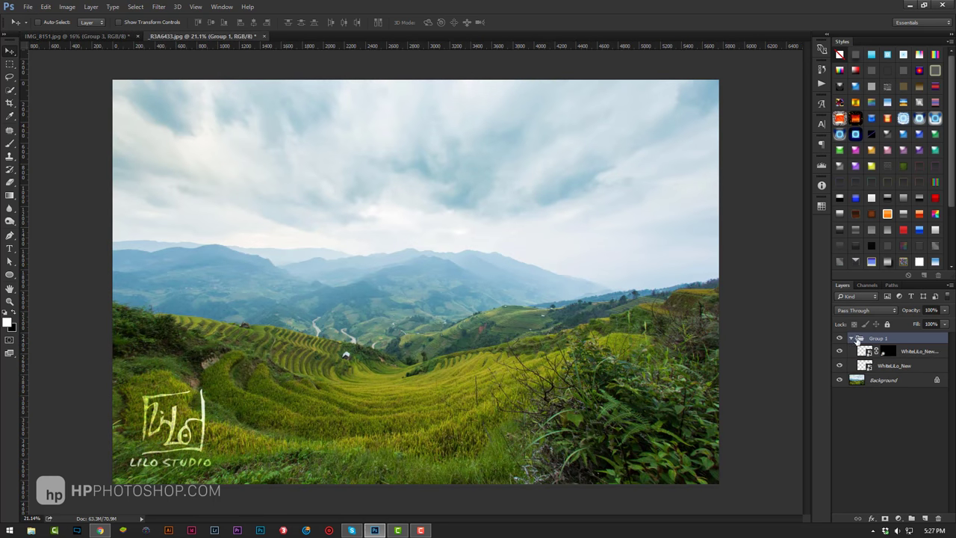
Step: Open Group 1's options, then delete it and undo twice to keep the logo
{"action": "right_click", "coordinate": [890, 341]}
{"action": "left_click", "coordinate": [910, 406]}
{"action": "left_click_drag", "start_coordinate": [914, 359], "coordinate": [924, 517]}
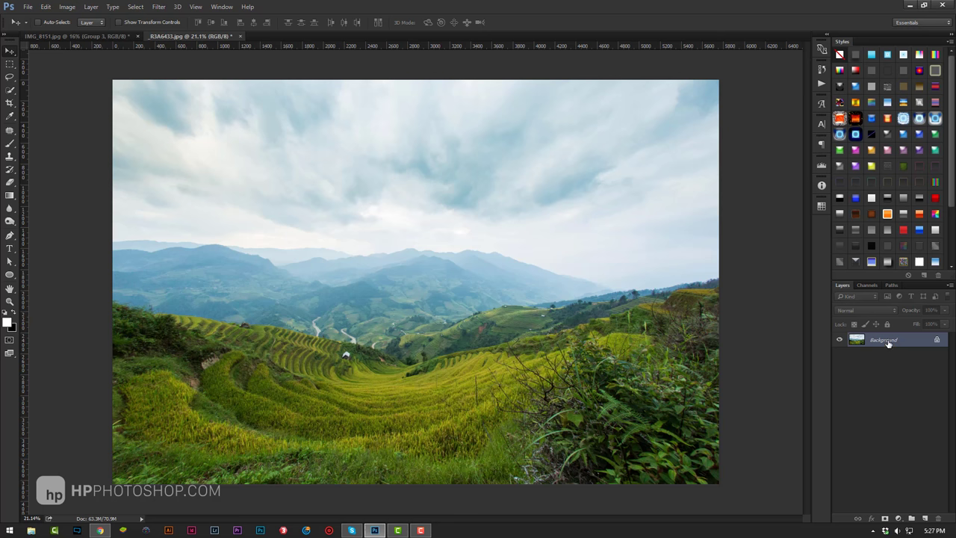
{"action": "key", "text": "ctrl+z"}
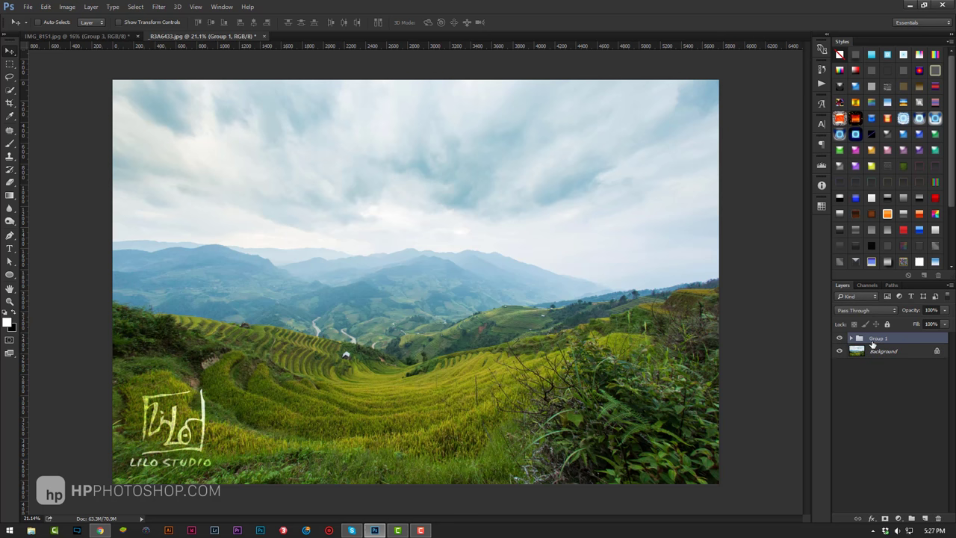
{"action": "left_click_drag", "start_coordinate": [872, 342], "coordinate": [936, 518]}
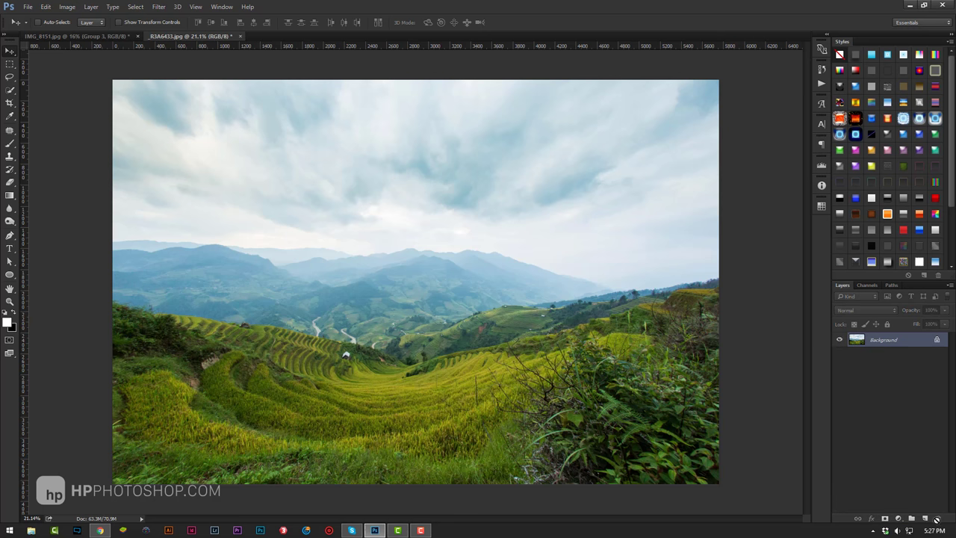
{"action": "key", "text": "ctrl+z"}
Step: Ungroup Group 1 into WhiteLiLo_New layers, hide the copy, and keep the logo layer in Overlay
{"action": "right_click", "coordinate": [870, 339]}
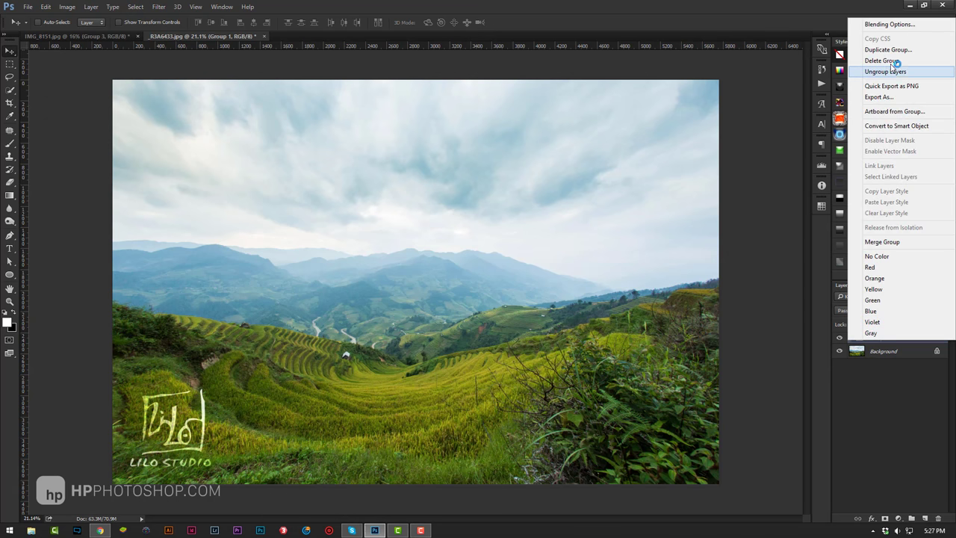
{"action": "left_click", "coordinate": [893, 71]}
{"action": "left_click", "coordinate": [888, 356]}
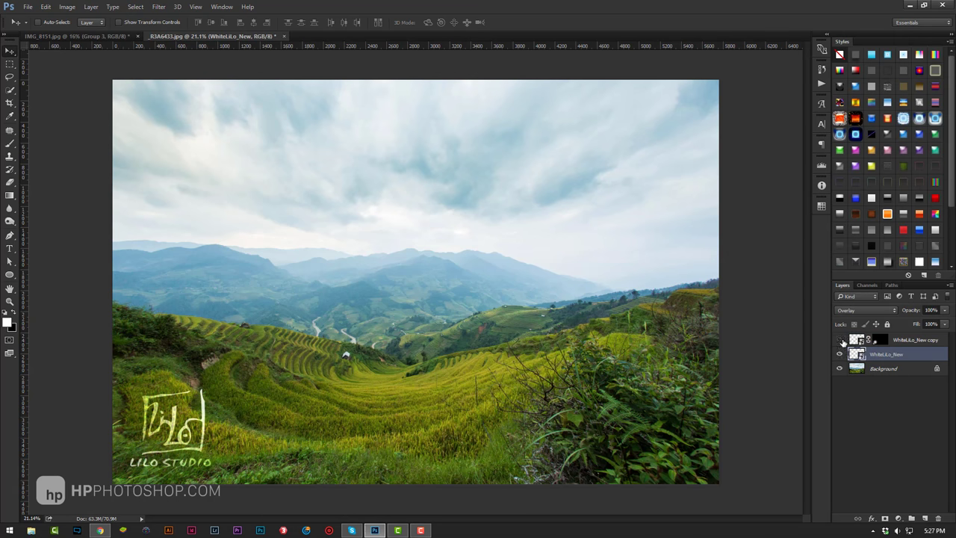
{"action": "left_click", "coordinate": [841, 340]}
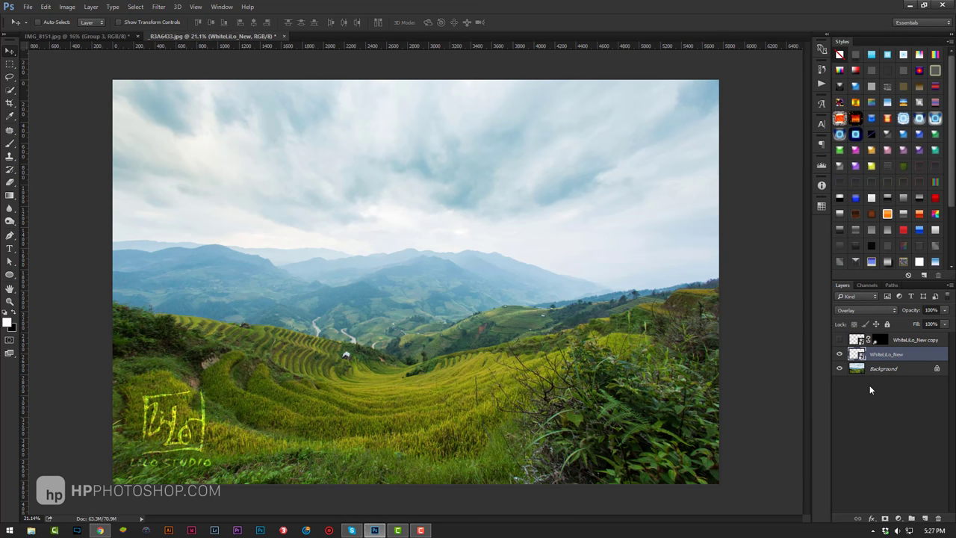
{"action": "left_click", "coordinate": [859, 309]}
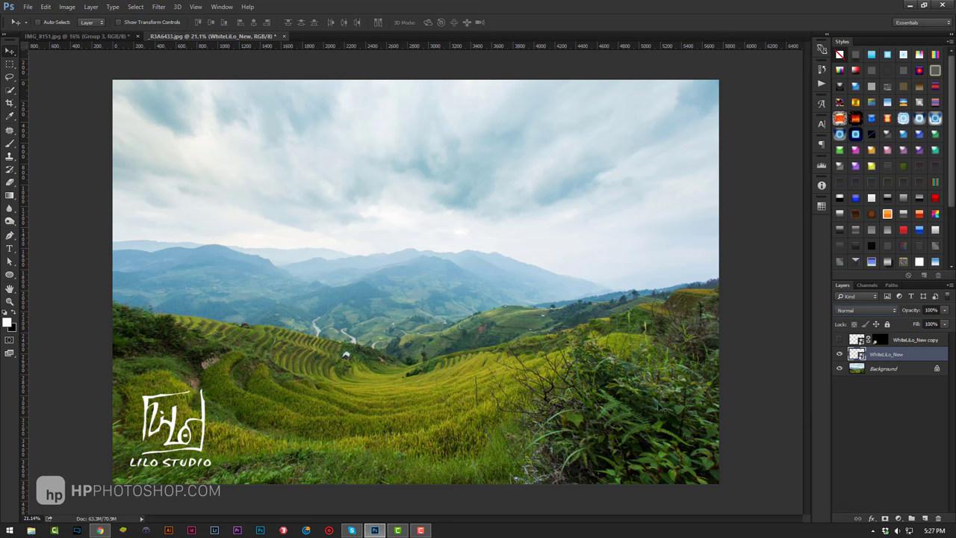
{"action": "left_click", "coordinate": [862, 310]}
{"action": "left_click", "coordinate": [859, 407]}
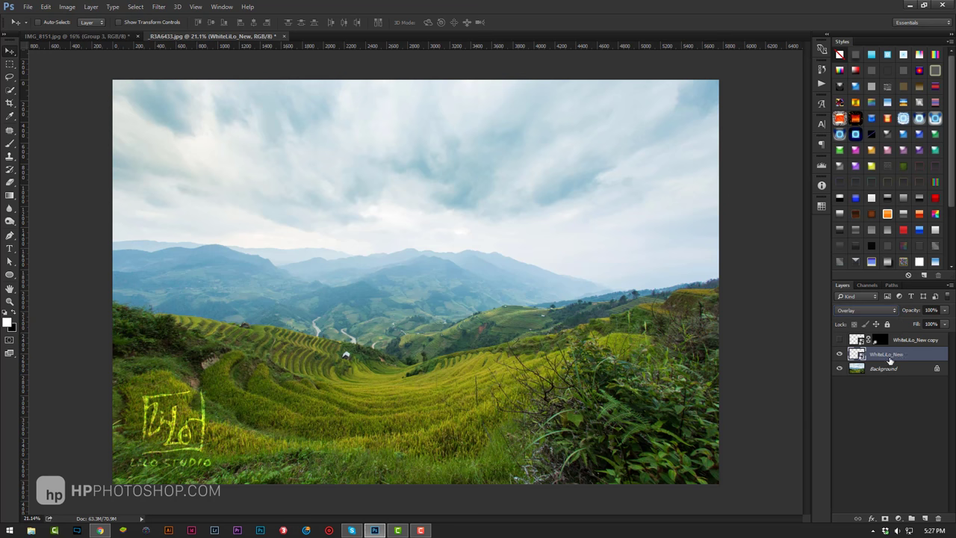
Step: Show the WhiteLiLo_New copy at Normal blending and select both logo layers
{"action": "left_click", "coordinate": [921, 340]}
{"action": "left_click", "coordinate": [840, 340]}
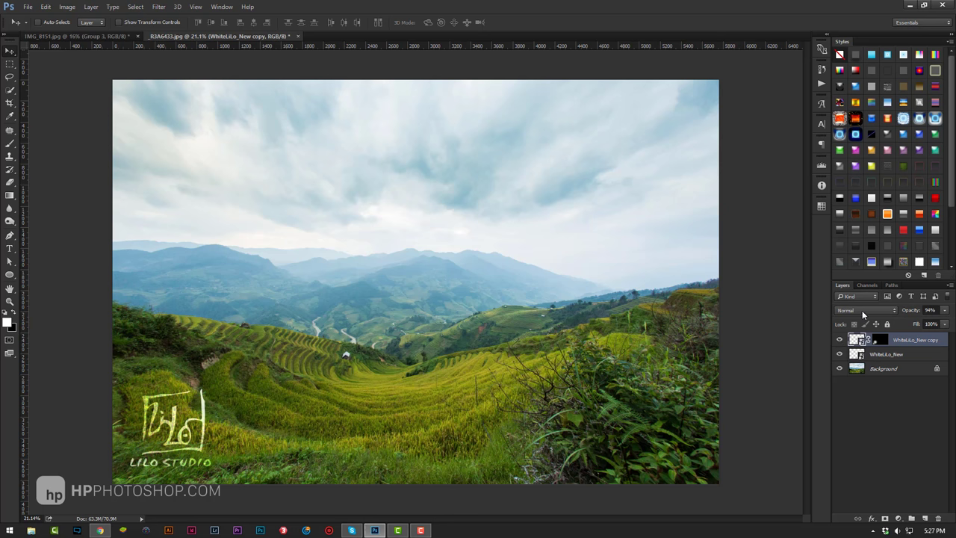
{"action": "left_click", "coordinate": [867, 310]}
{"action": "left_click", "coordinate": [910, 314]}
{"action": "left_click", "coordinate": [899, 356], "text": "shift"}
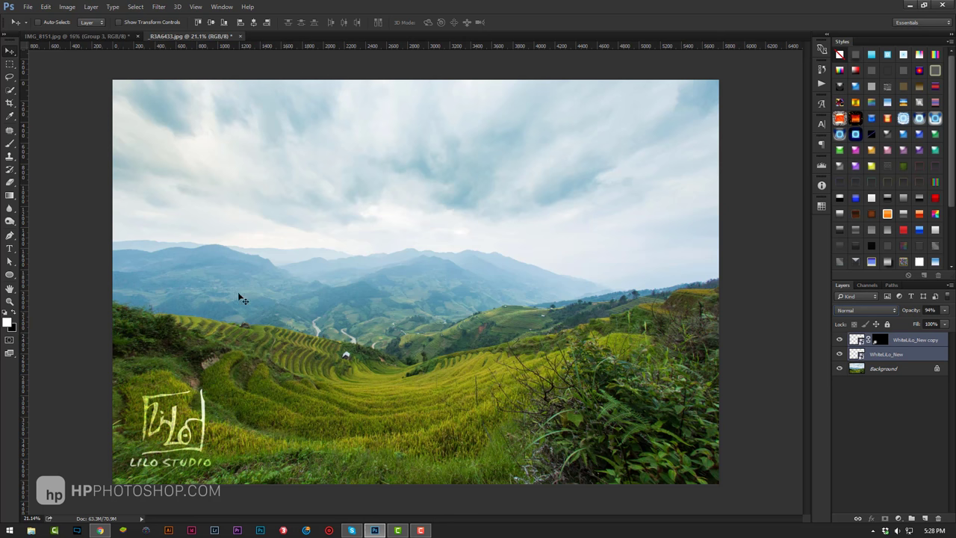
Step: Scale the LILO STUDIO logo down with Ctrl+T, keeping it in the lower-left corner
{"action": "mouse_move", "coordinate": [190, 447]}
{"action": "left_mouse_down"}
{"action": "mouse_move", "coordinate": [304, 410]}
{"action": "mouse_move", "coordinate": [371, 374]}
{"action": "mouse_move", "coordinate": [185, 449]}
{"action": "mouse_move", "coordinate": [197, 442]}
{"action": "left_mouse_up"}
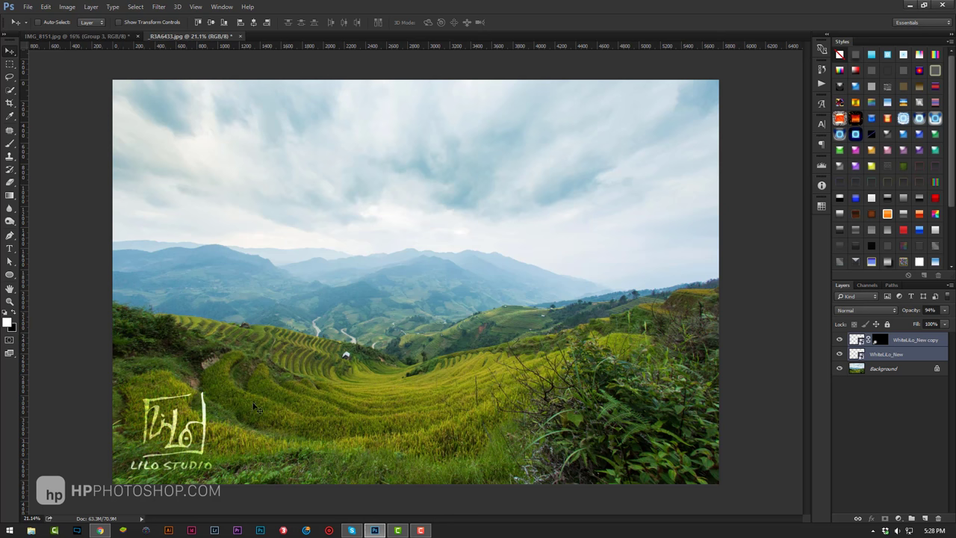
{"action": "key", "text": "ctrl+t"}
{"action": "left_click_drag", "start_coordinate": [213, 391], "coordinate": [186, 415]}
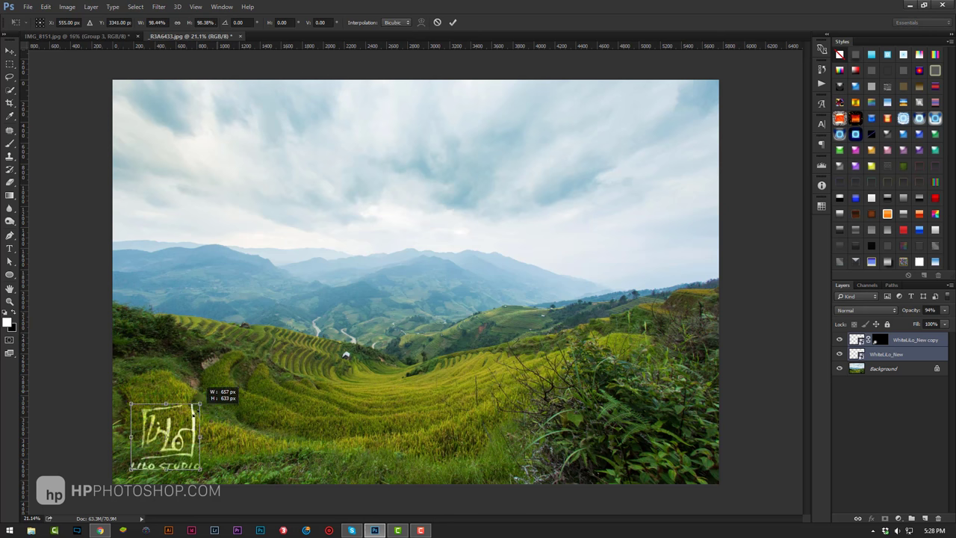
{"action": "key", "text": "Return"}
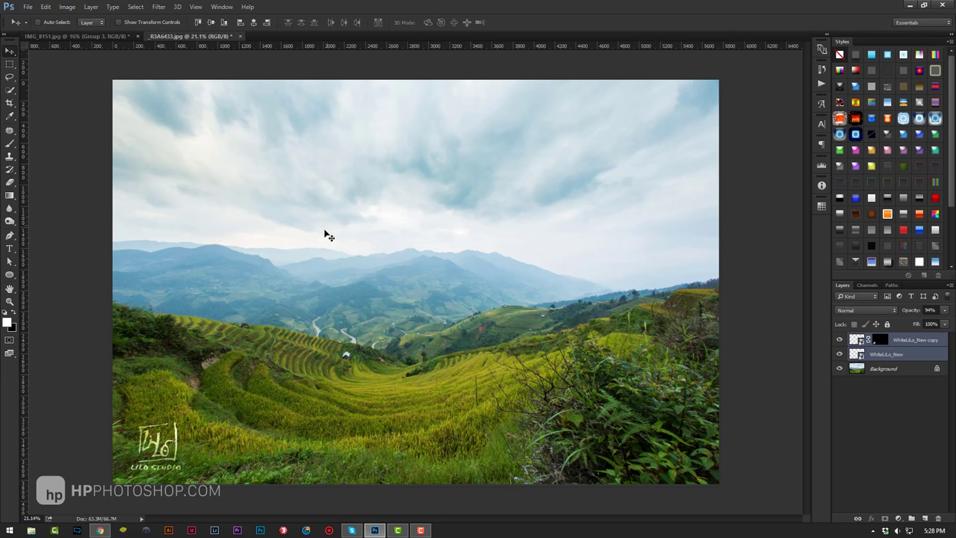
{"action": "key", "text": "z"}
{"action": "left_click", "coordinate": [392, 281], "text": "alt"}
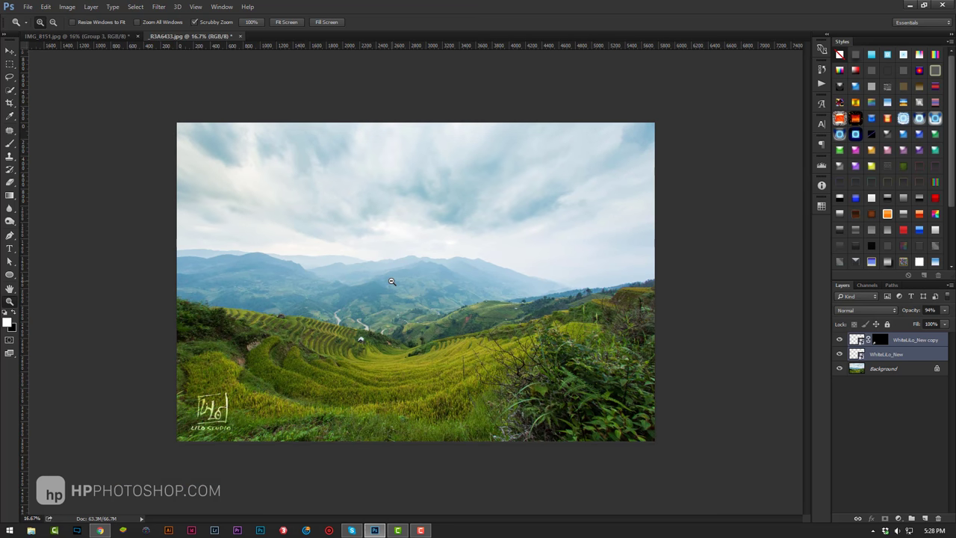
Step: Back on the IMG_8151 portrait, enlarge Group 3's title to about 222%
{"action": "key", "text": "ctrl+Tab"}
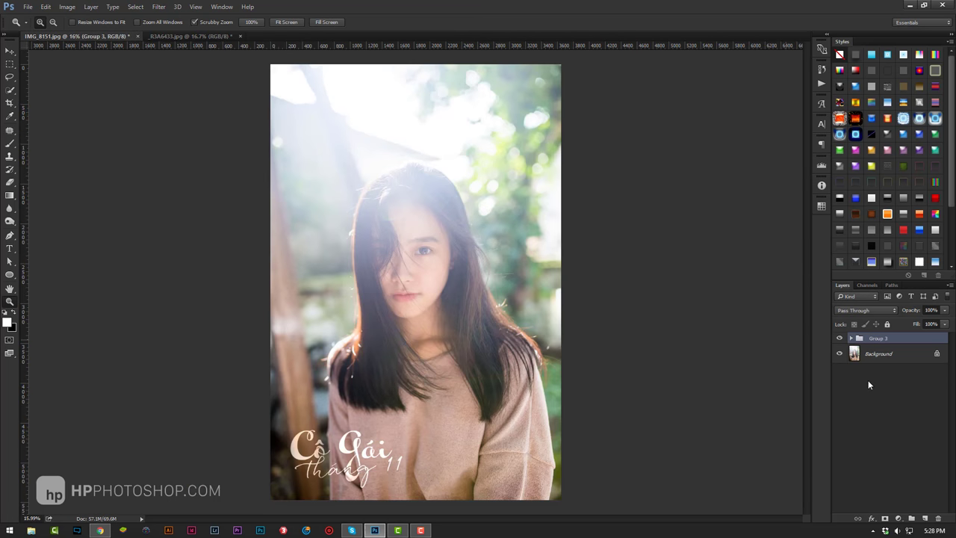
{"action": "left_click", "coordinate": [854, 340]}
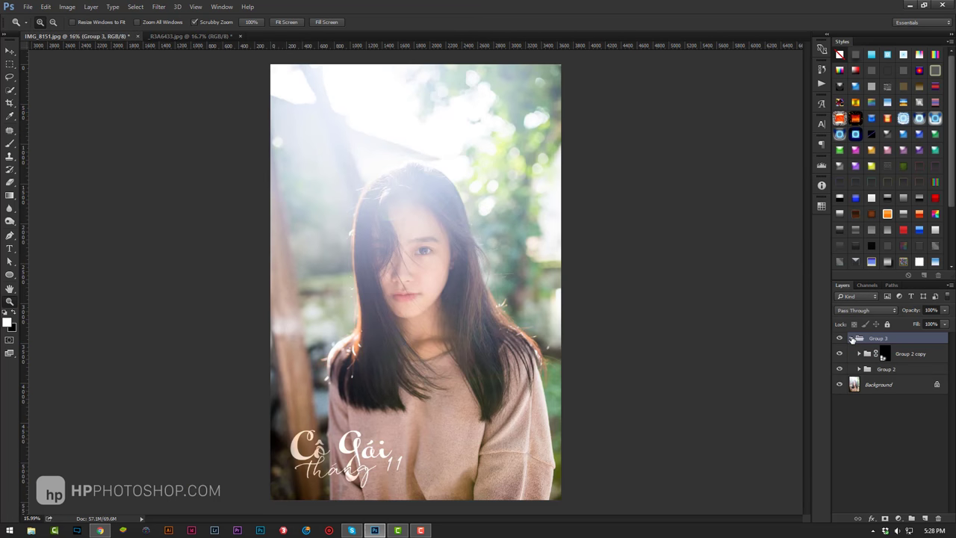
{"action": "key", "text": "ctrl+t"}
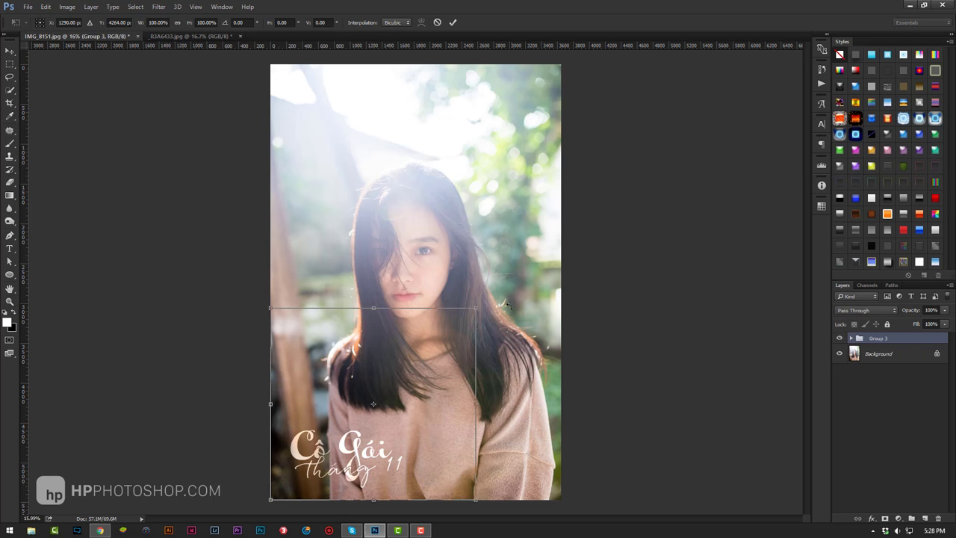
{"action": "mouse_move", "coordinate": [475, 307]}
{"action": "left_mouse_down"}
{"action": "mouse_move", "coordinate": [534, 283]}
{"action": "mouse_move", "coordinate": [629, 164]}
{"action": "mouse_move", "coordinate": [735, 65]}
{"action": "left_mouse_up"}
{"action": "key", "text": "Return"}
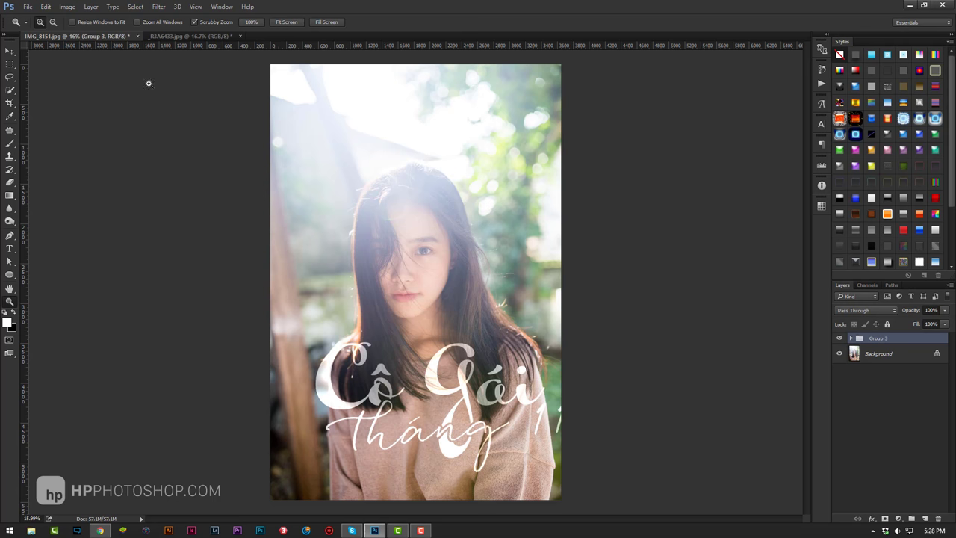
Step: Shift the enlarged title left and down, then zoom out on the portrait
{"action": "left_click", "coordinate": [10, 51]}
{"action": "left_click_drag", "start_coordinate": [471, 362], "coordinate": [438, 396]}
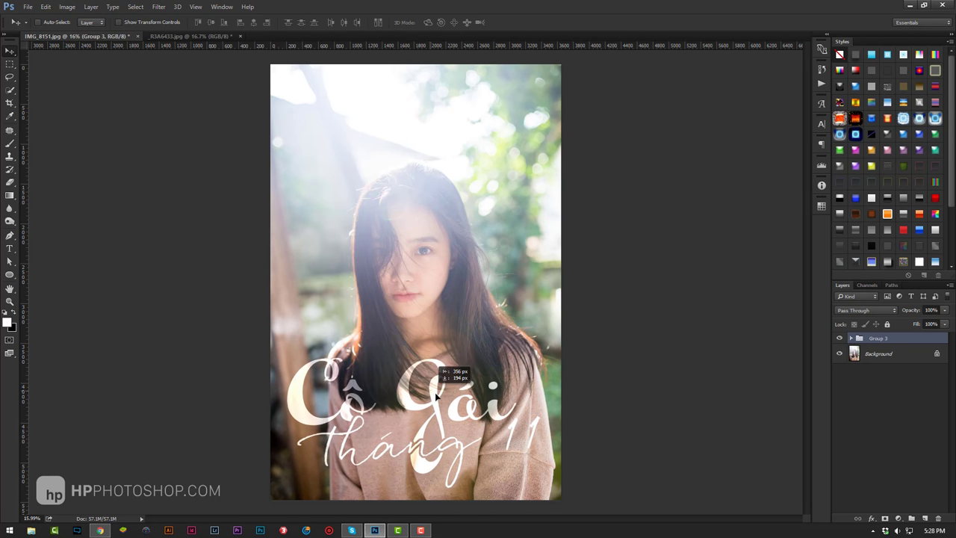
{"action": "key", "text": "z"}
{"action": "left_click", "coordinate": [422, 358], "text": "alt"}
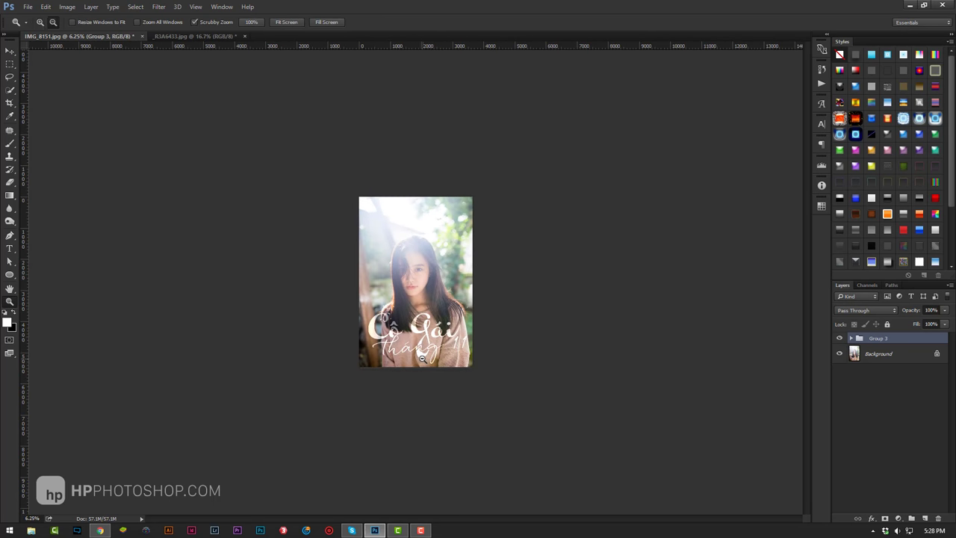
{"action": "left_click", "coordinate": [422, 358], "text": "alt"}
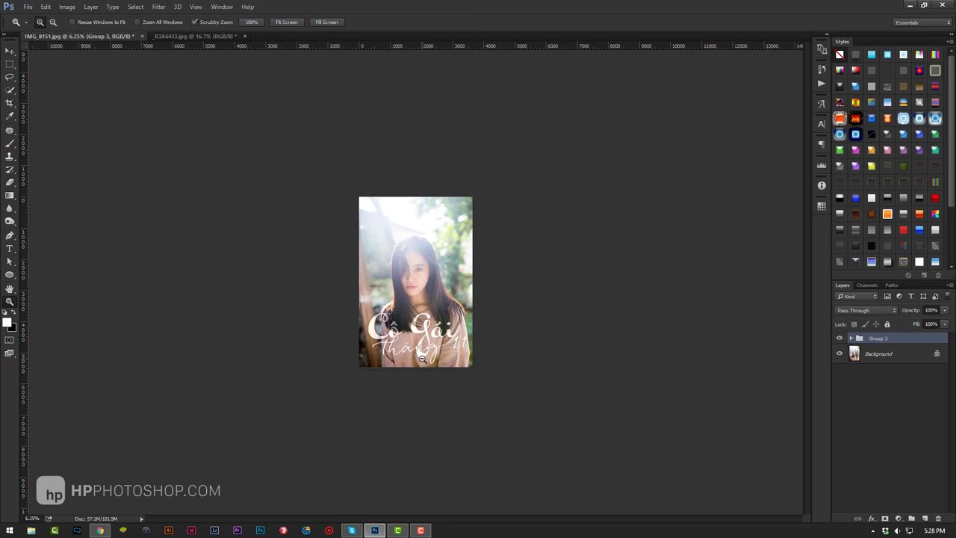